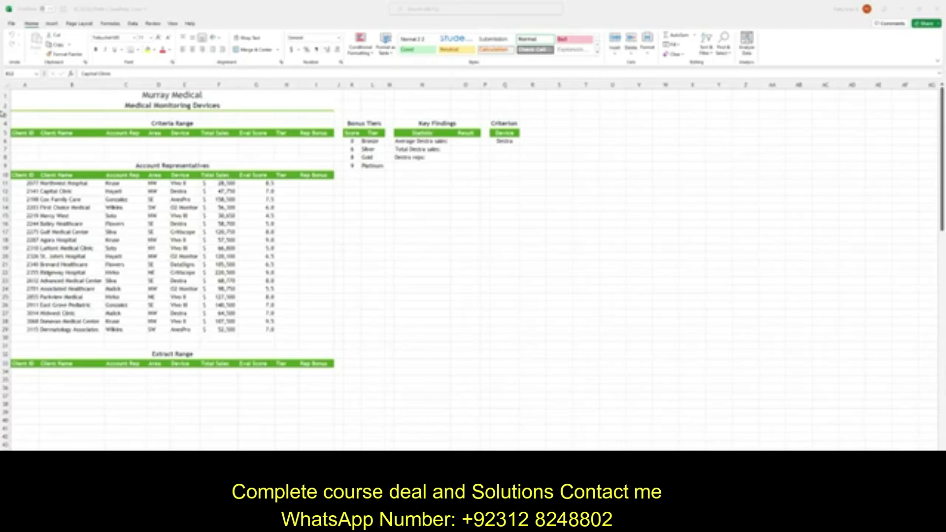
- Save a copy of the workbook in the Downloads folder under the same file name but ending in _2
click(11, 24)
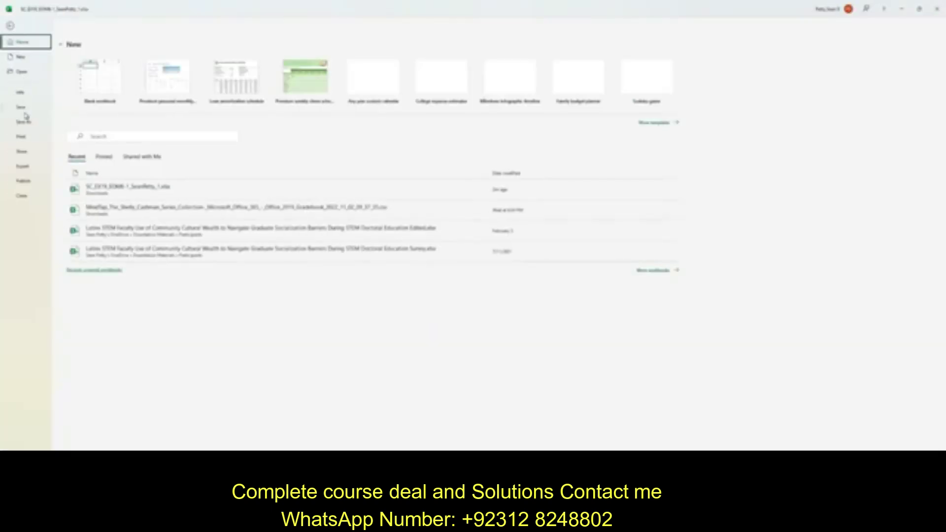
click(27, 122)
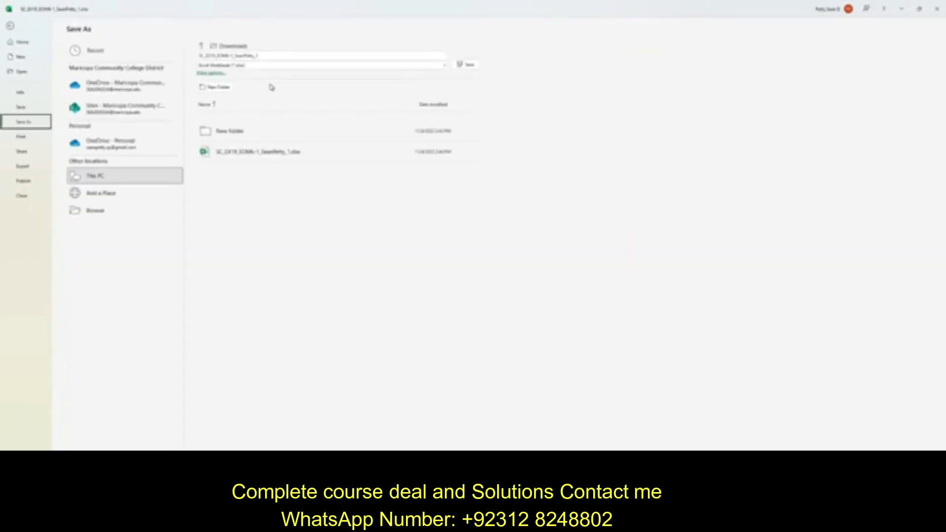
click(267, 56)
click(266, 55)
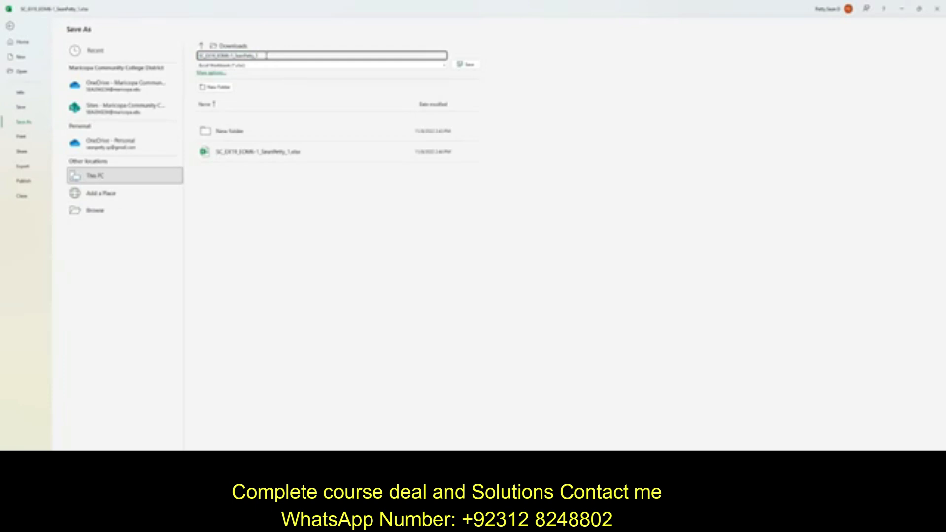
click(462, 65)
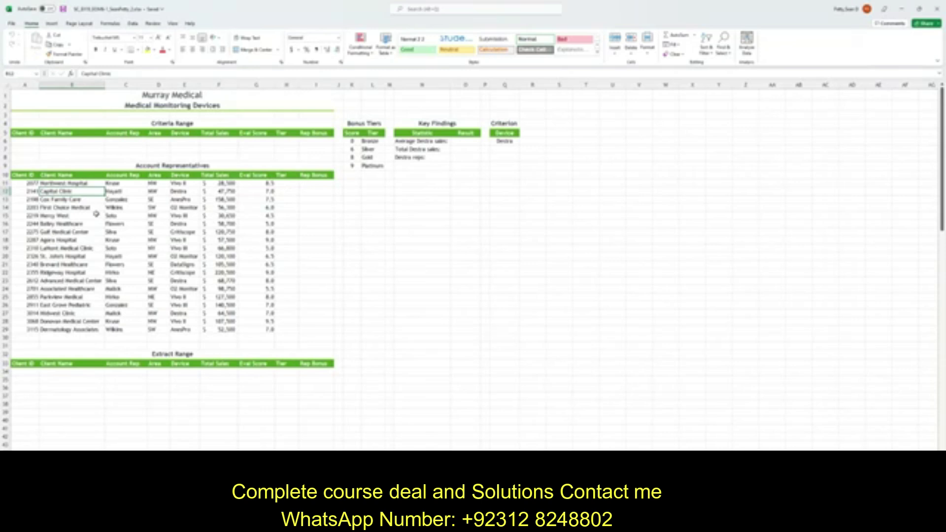
- Format the Account Representatives range A10:I29 as a table with headers, using a green medium table style with banded rows
click(63, 282)
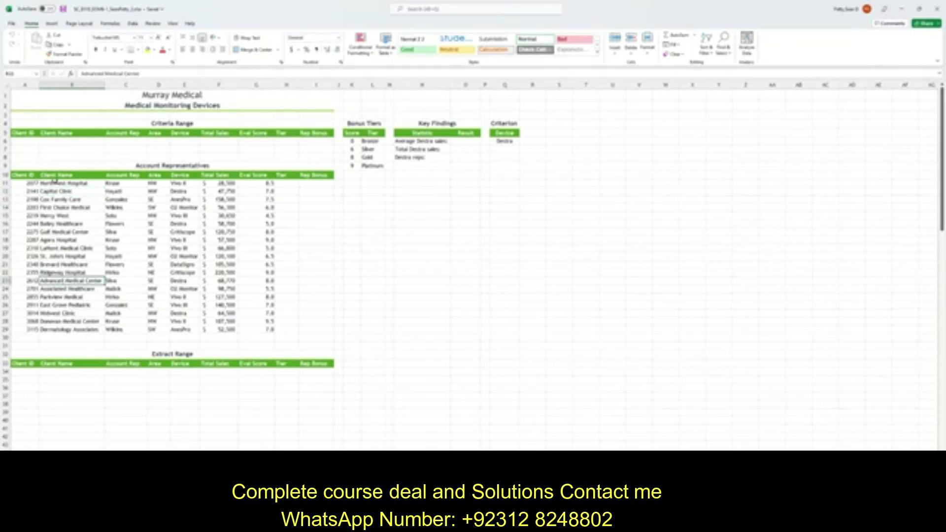
drag(23, 176, 325, 326)
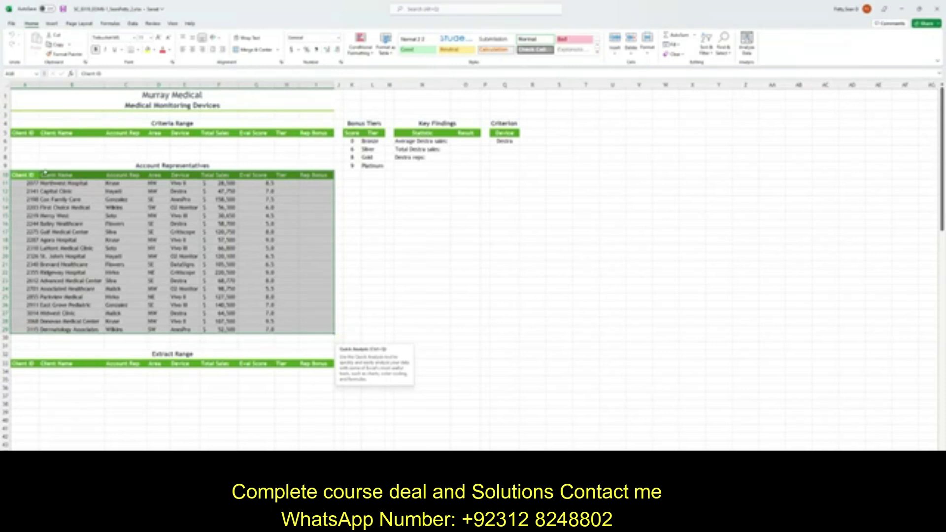
click(32, 182)
click(28, 175)
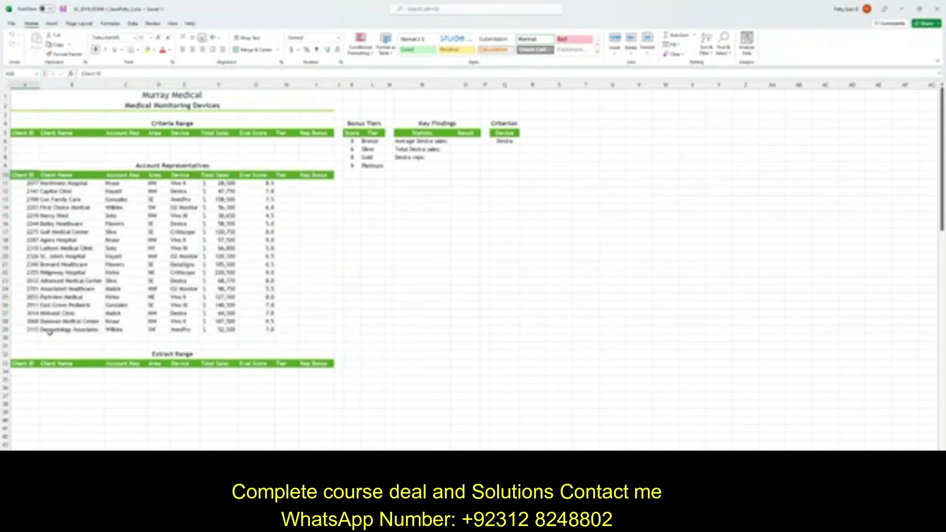
shift+click(311, 331)
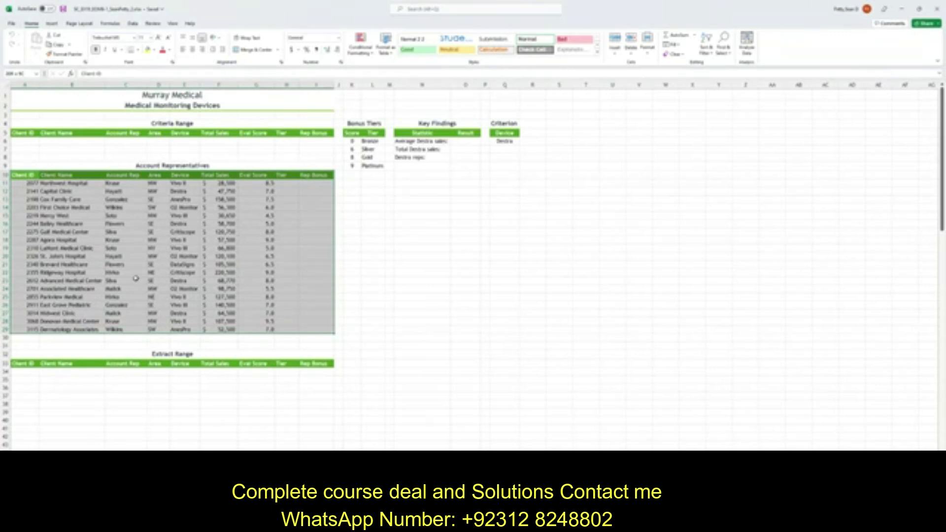
click(387, 51)
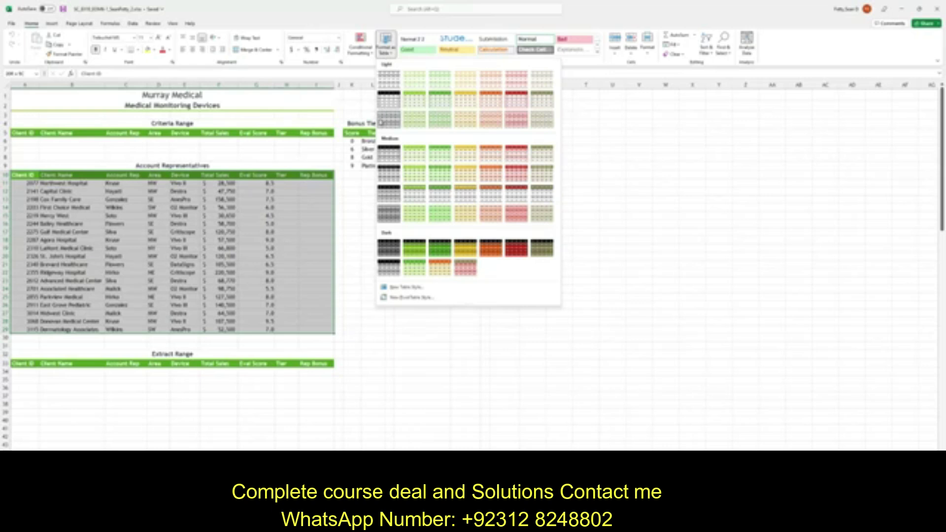
click(437, 158)
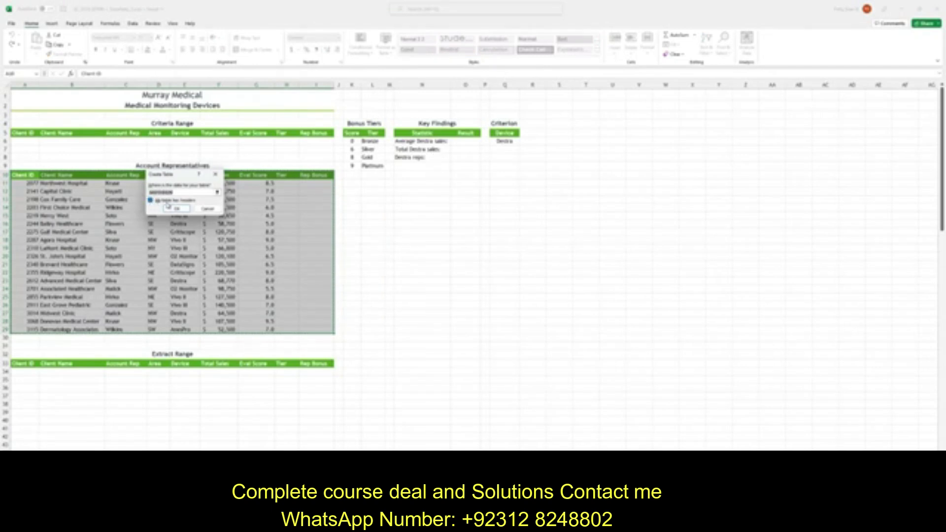
drag(189, 175, 192, 219)
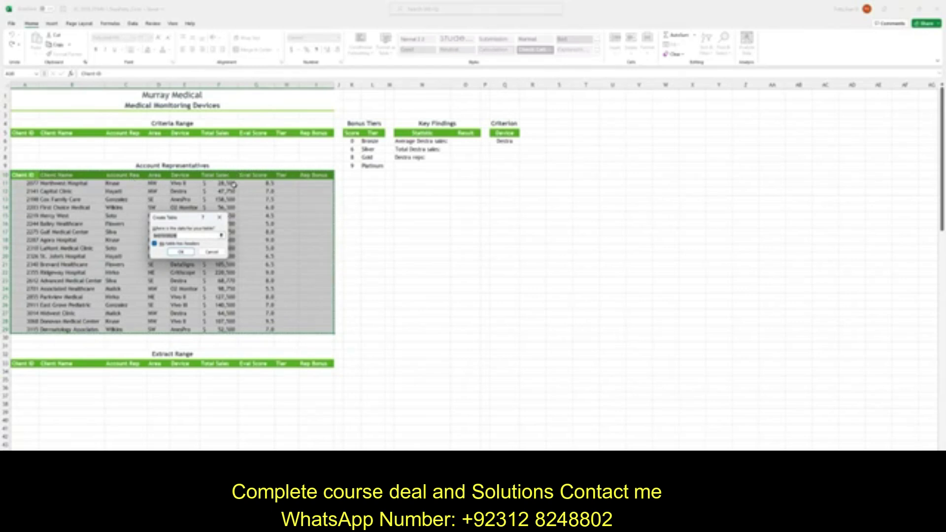
click(181, 252)
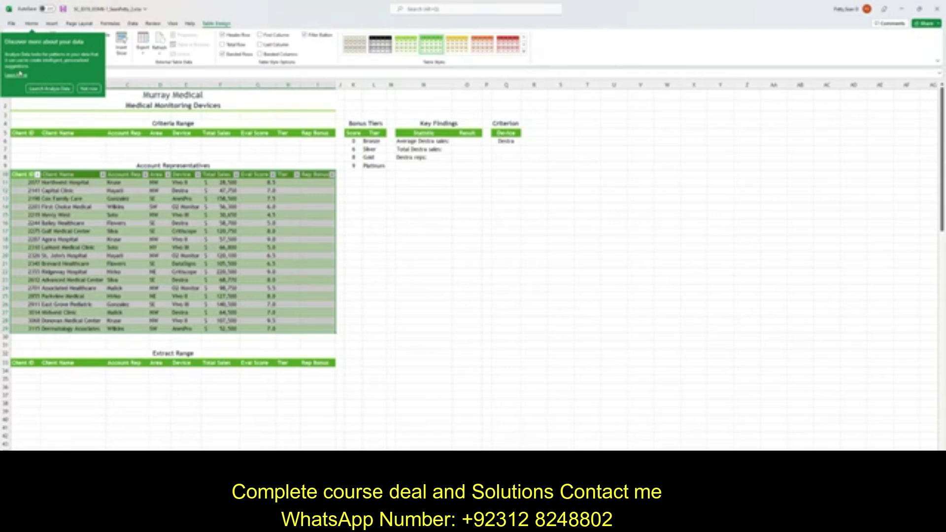
click(98, 90)
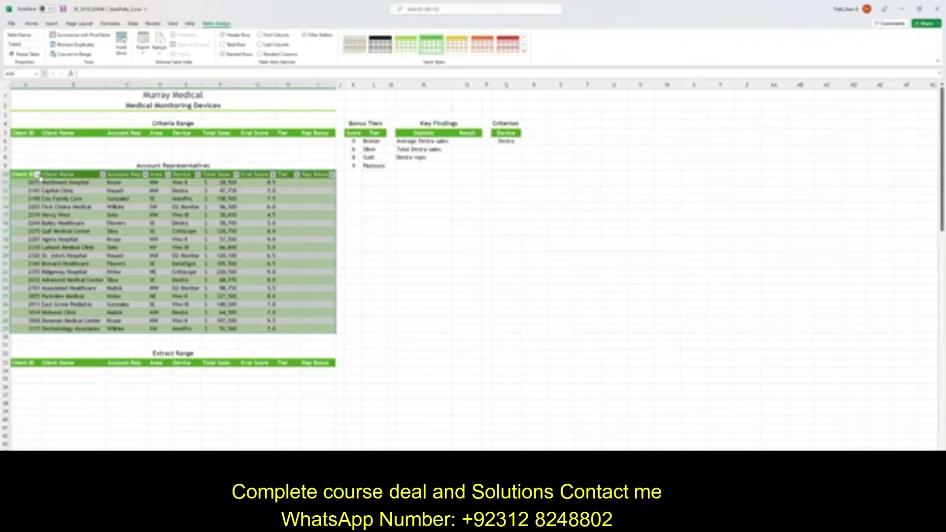
click(37, 175)
click(37, 175)
click(145, 175)
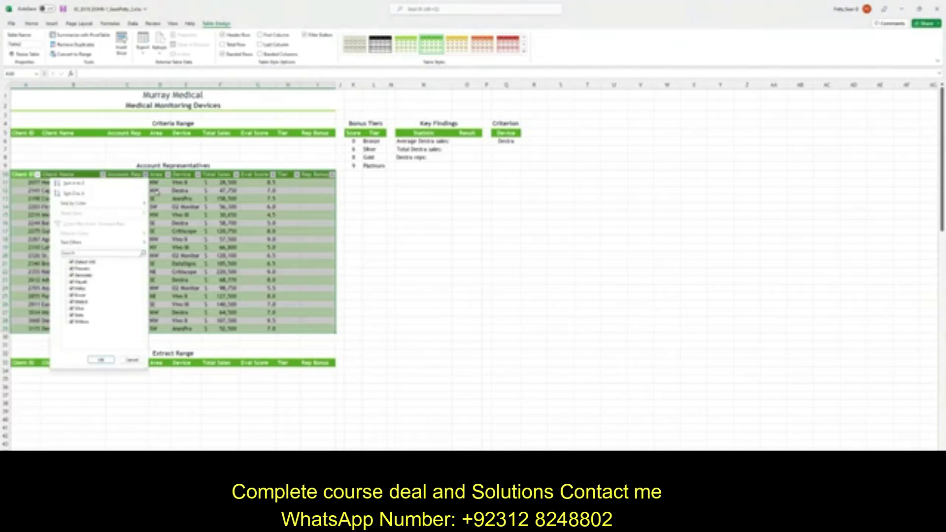
click(147, 176)
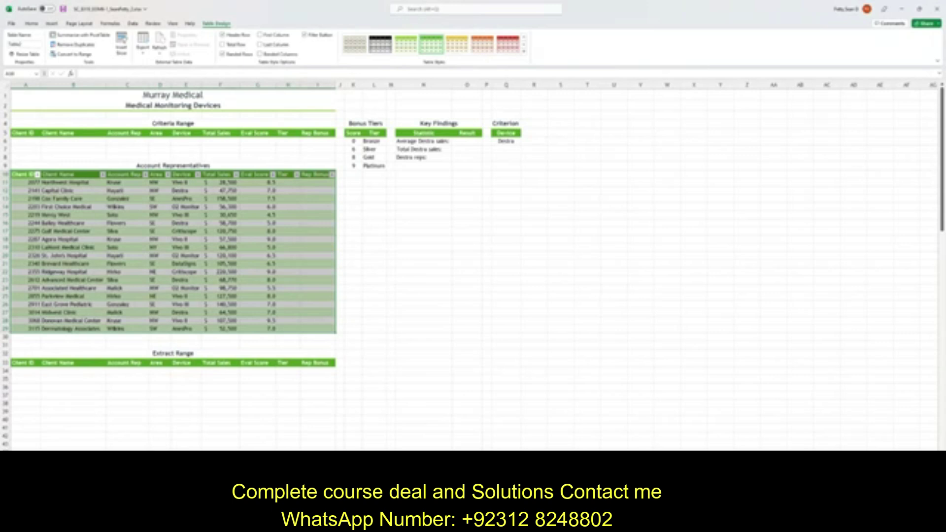
click(162, 166)
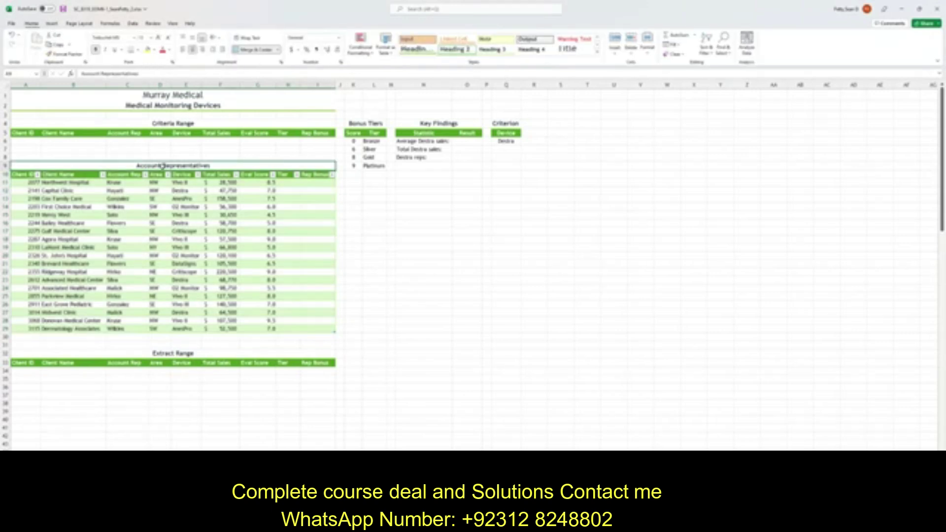
click(191, 207)
click(37, 174)
key(Escape)
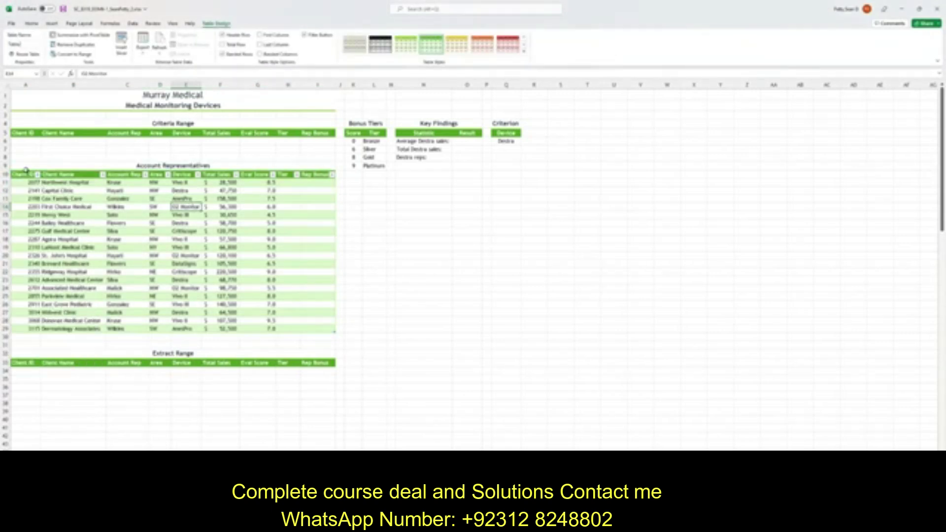
click(26, 170)
drag(22, 174, 319, 329)
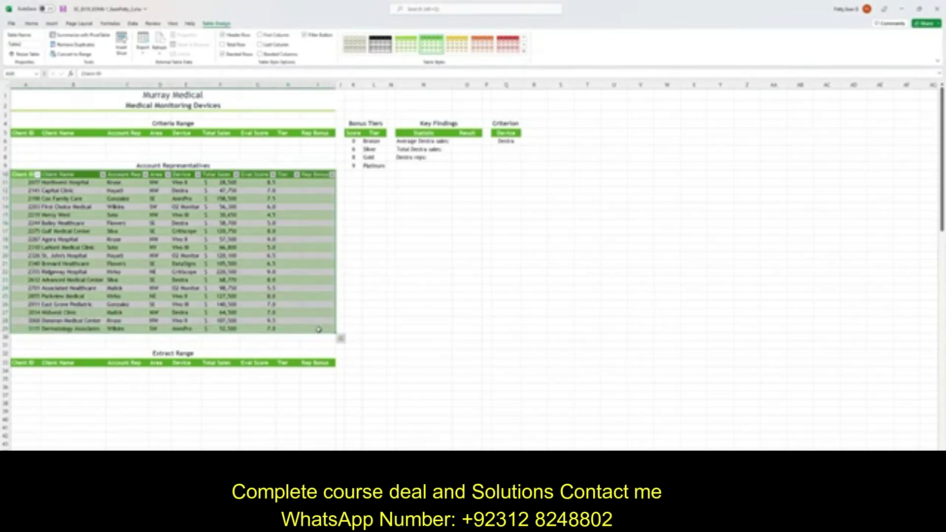
click(31, 44)
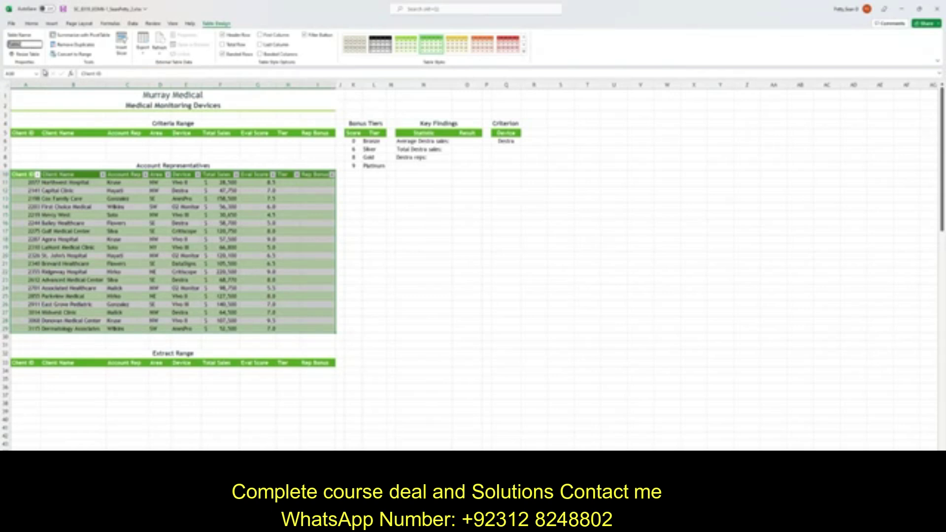
text(AcctReps)
key(BackSpace)
key(BackSpace)
key(BackSpace)
key(BackSpace)
text(Reps)
key(BackSpace)
key(BackSpace)
key(BackSpace)
key(BackSpace)
key(BackSpace)
key(BackSpace)
key(BackSpace)
key(BackSpace)
key(BackSpace)
click(399, 252)
click(118, 198)
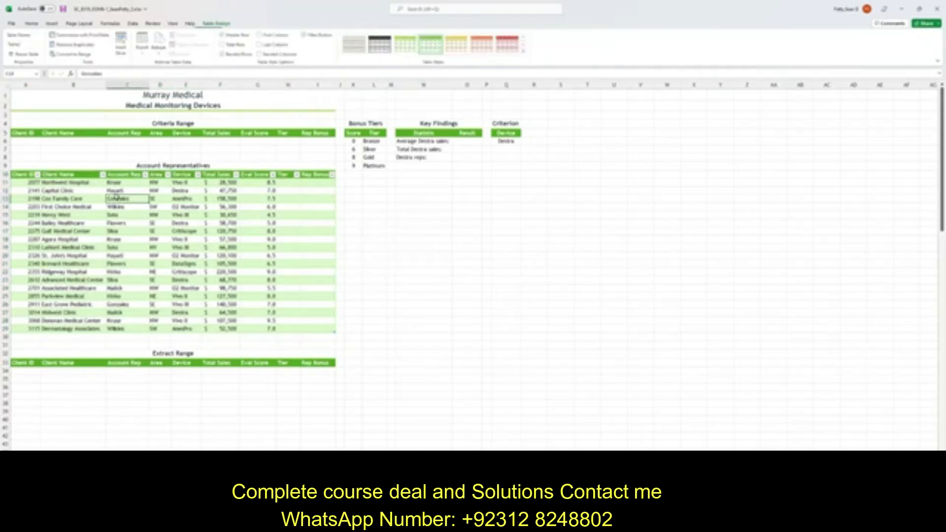
- Rename the Account Representatives table as AccountReps
drag(21, 176, 334, 329)
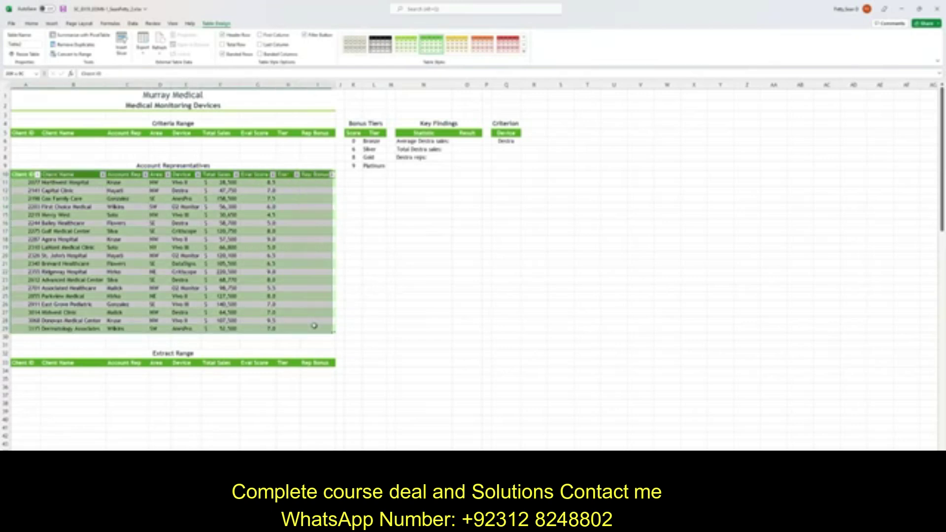
click(25, 45)
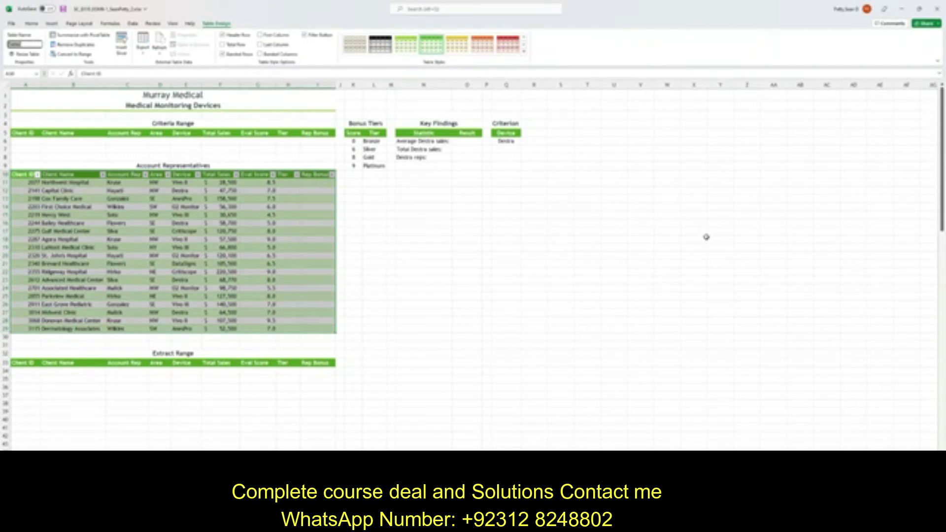
text(AccountReps)
key(Return)
click(706, 237)
click(159, 225)
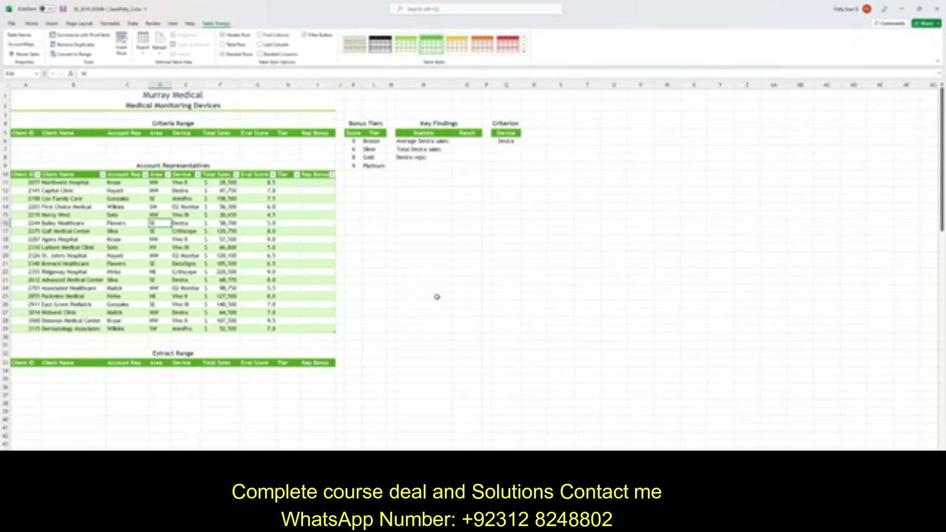
- Select the entire AccountReps table, including its header row
click(20, 175)
drag(20, 175, 311, 326)
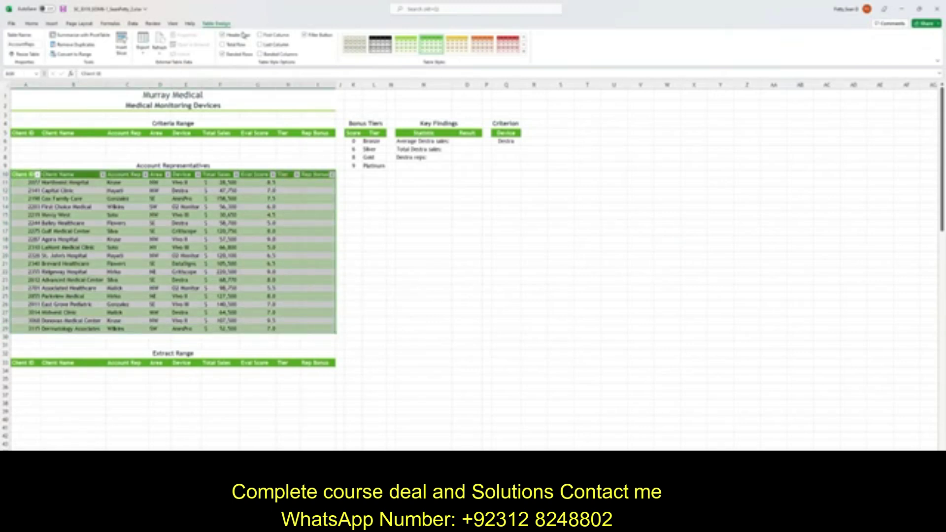
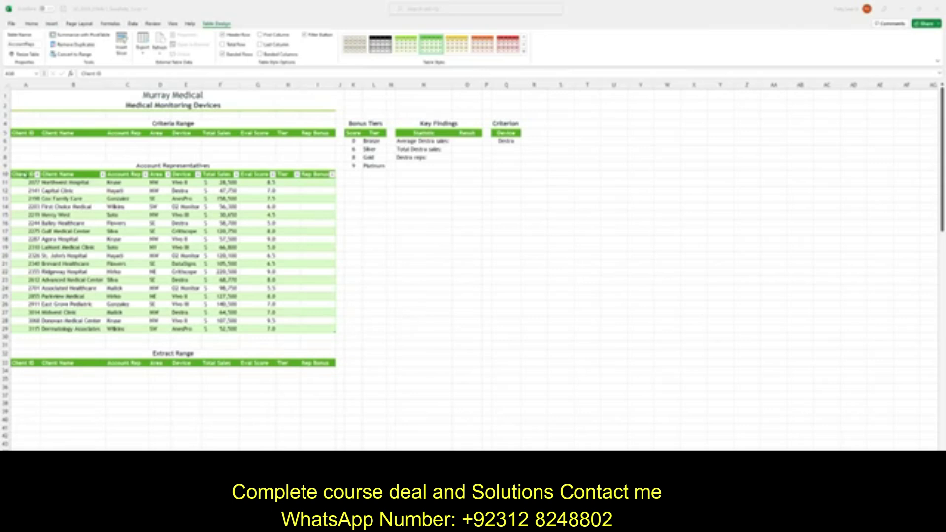
click(24, 176)
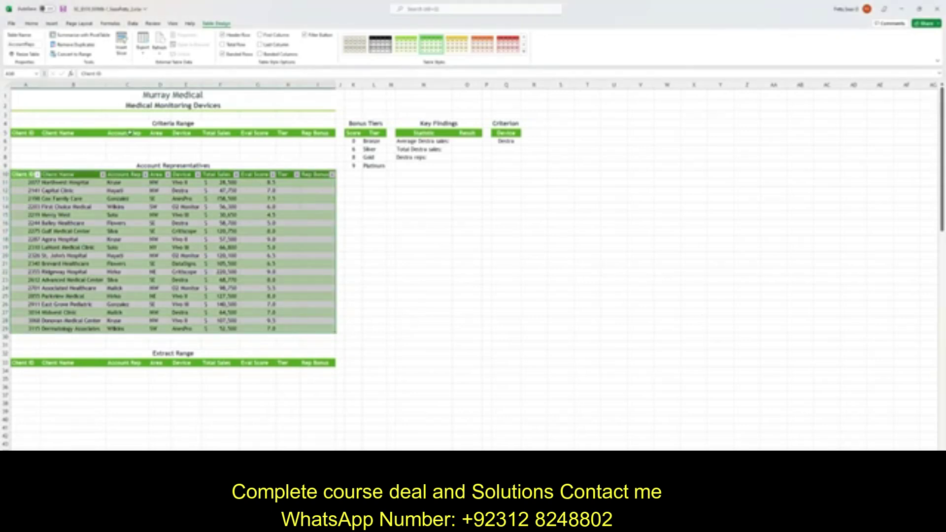
click(32, 23)
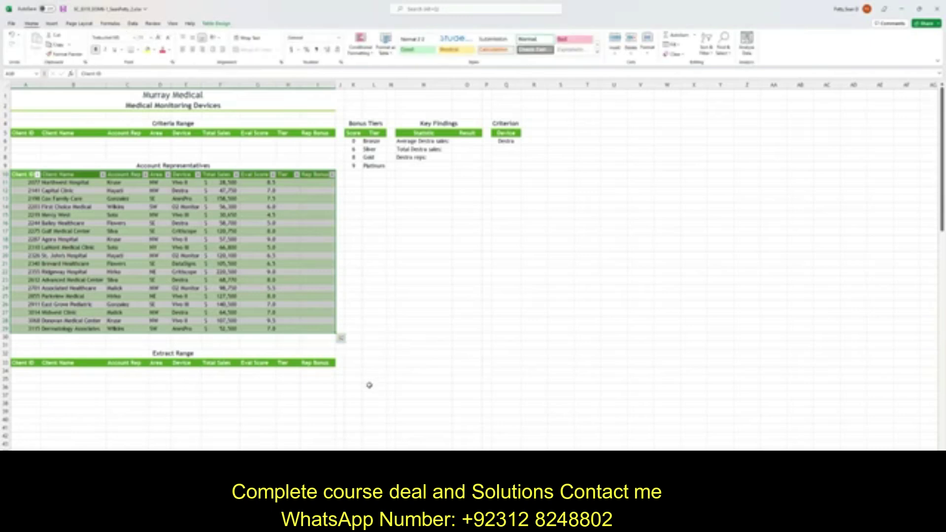
click(707, 49)
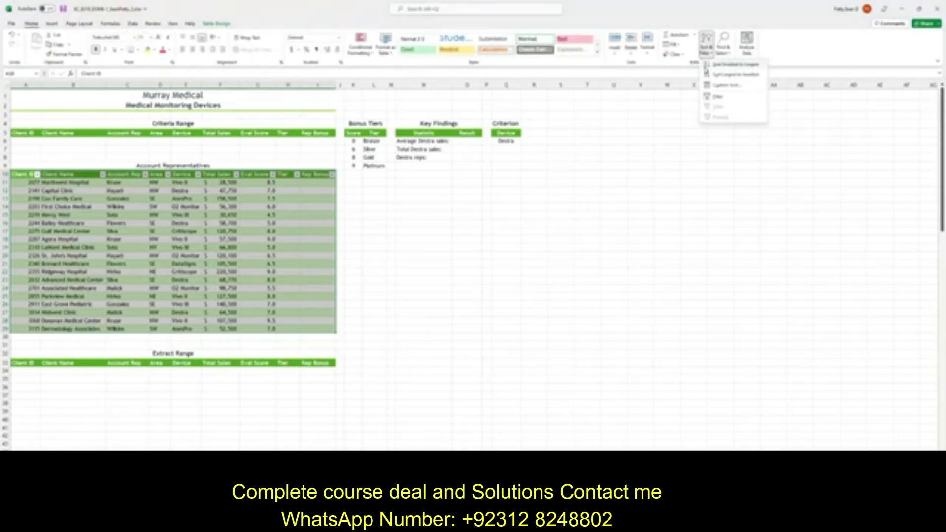
click(725, 84)
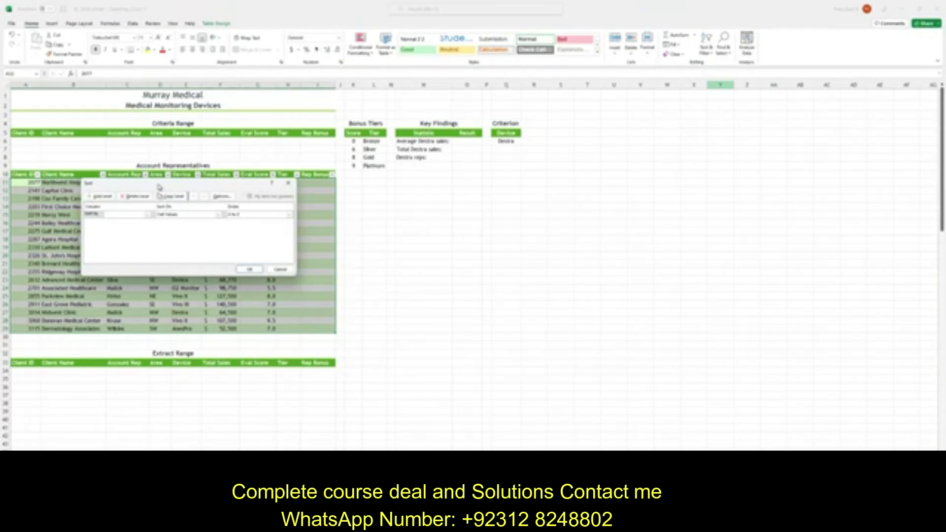
drag(158, 187, 303, 244)
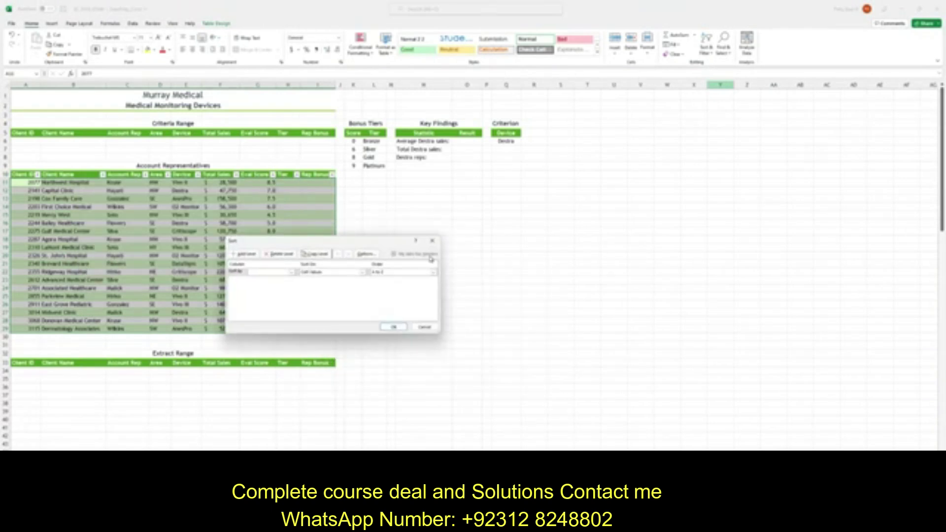
click(432, 240)
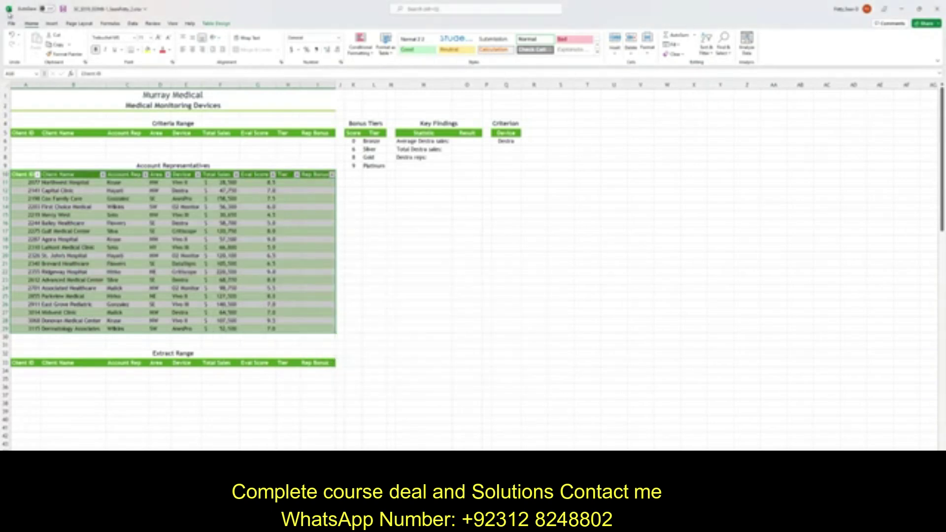
- Start a custom sort of the AccountReps table with Account Rep as the first level, by cell values from A to Z
click(707, 45)
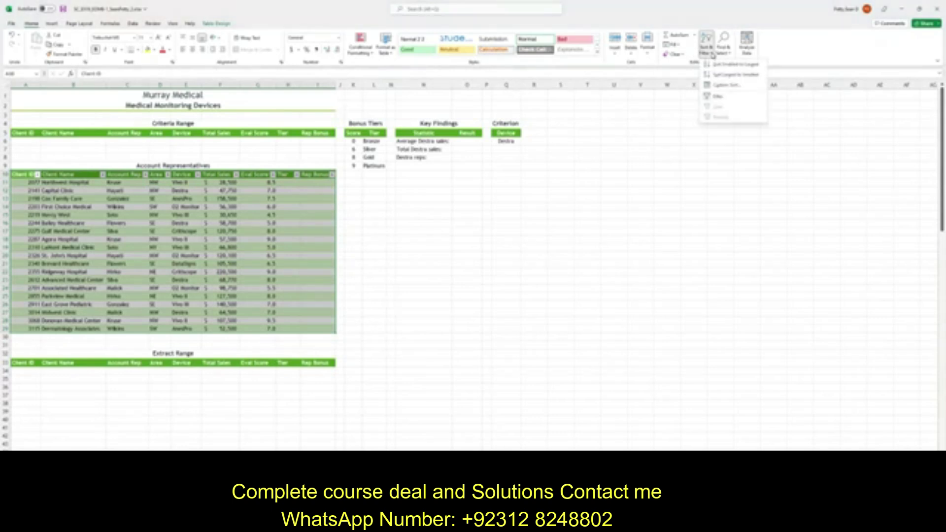
click(719, 86)
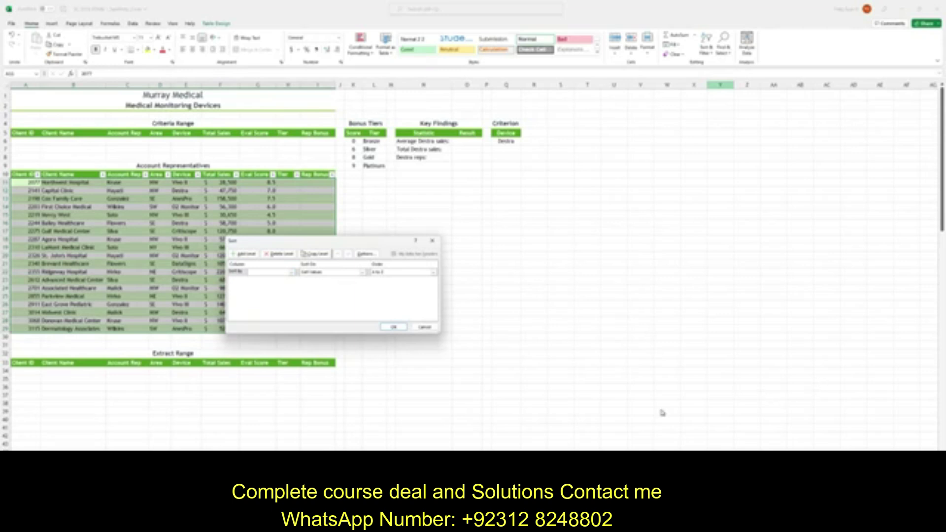
click(278, 272)
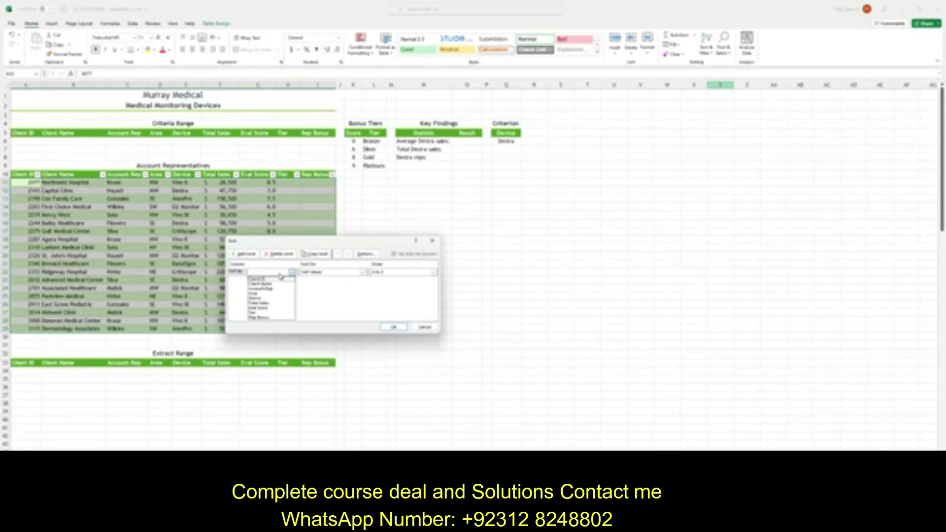
click(274, 291)
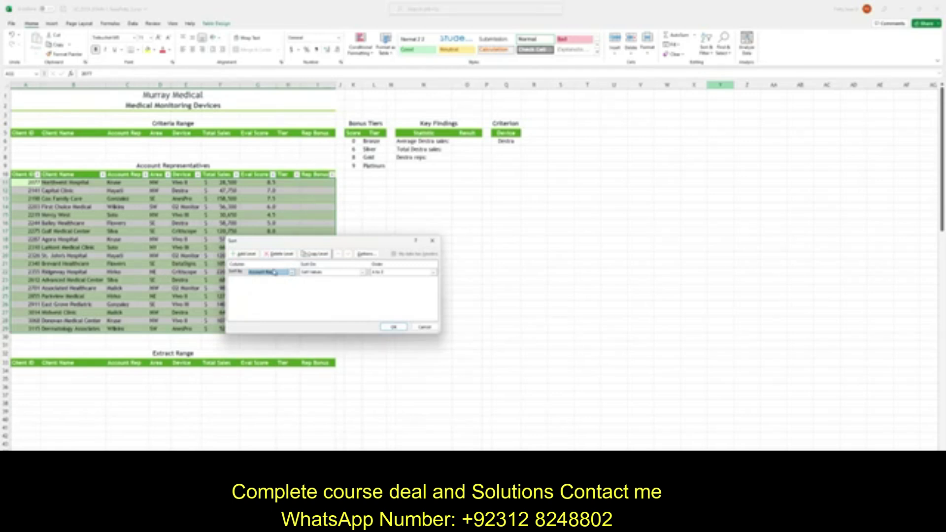
click(275, 272)
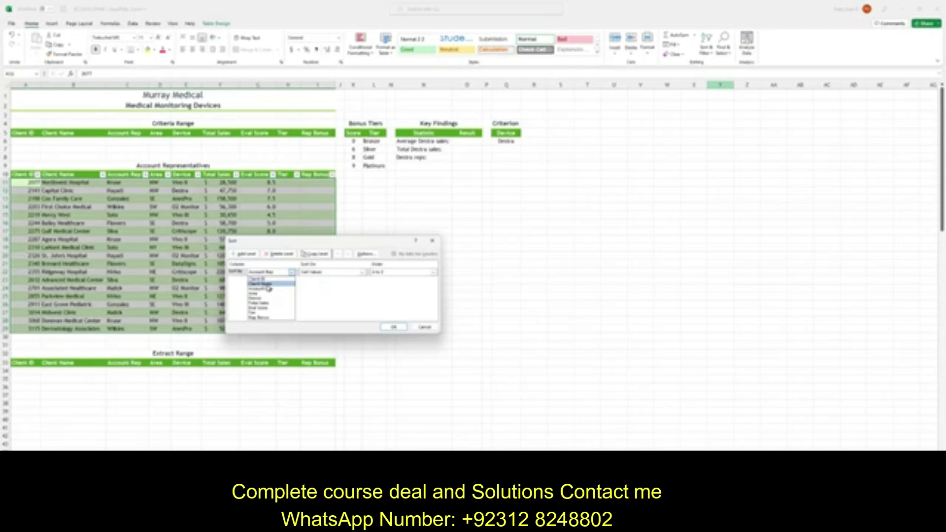
click(269, 285)
click(267, 274)
click(265, 289)
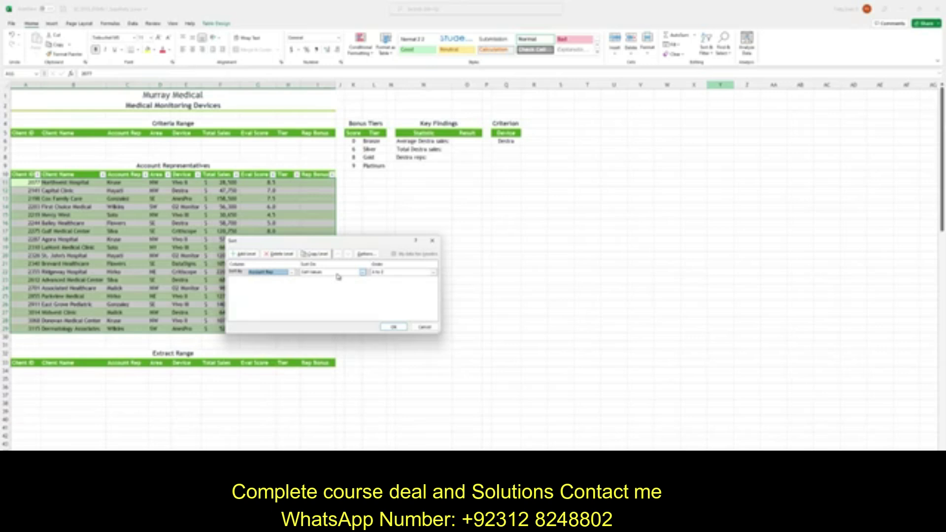
click(387, 328)
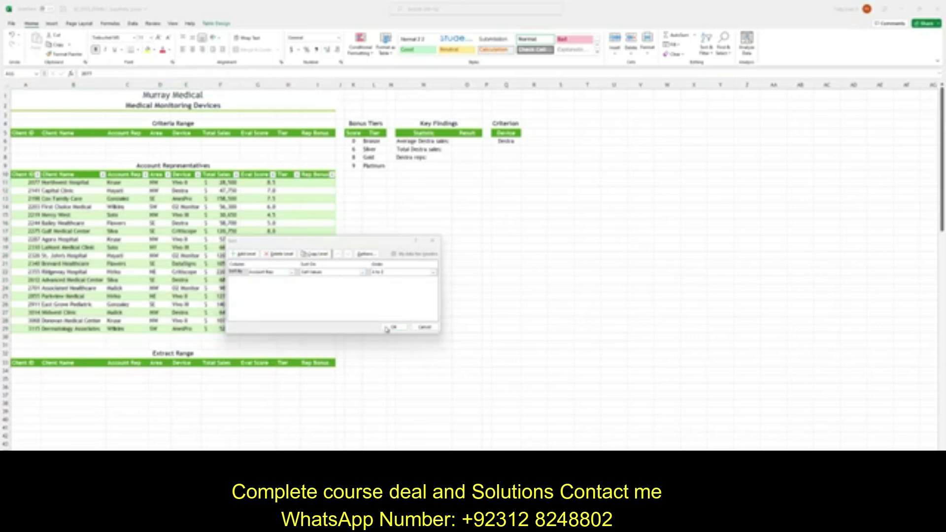
click(394, 274)
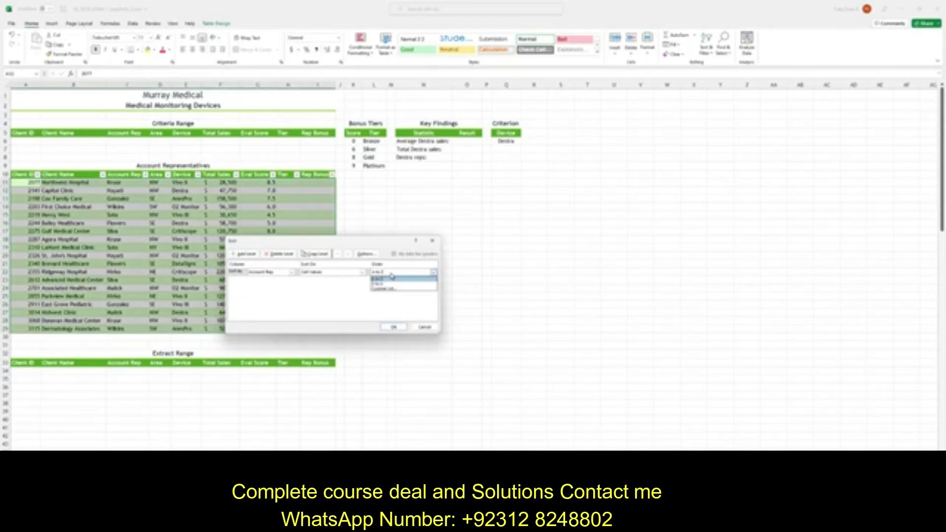
click(388, 279)
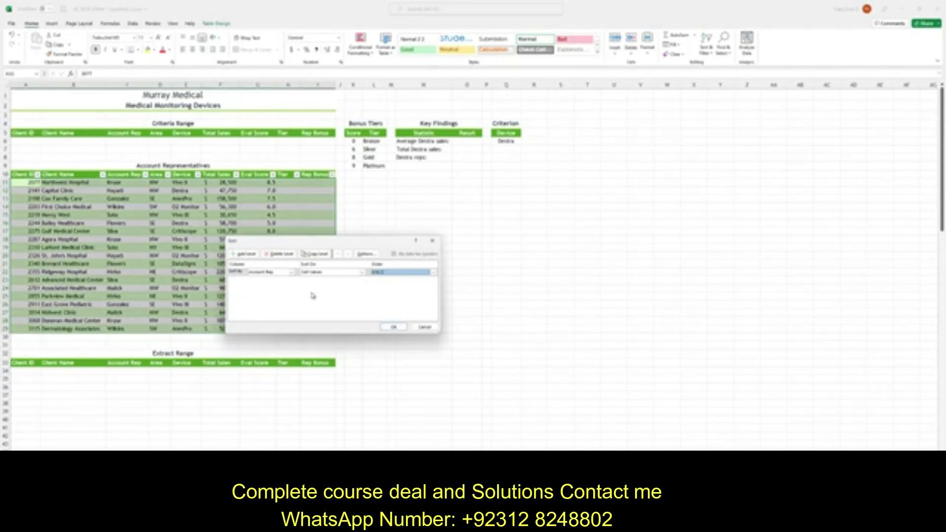
- Add a second sort level on Total Sales by cell values, ordered largest to smallest
click(247, 254)
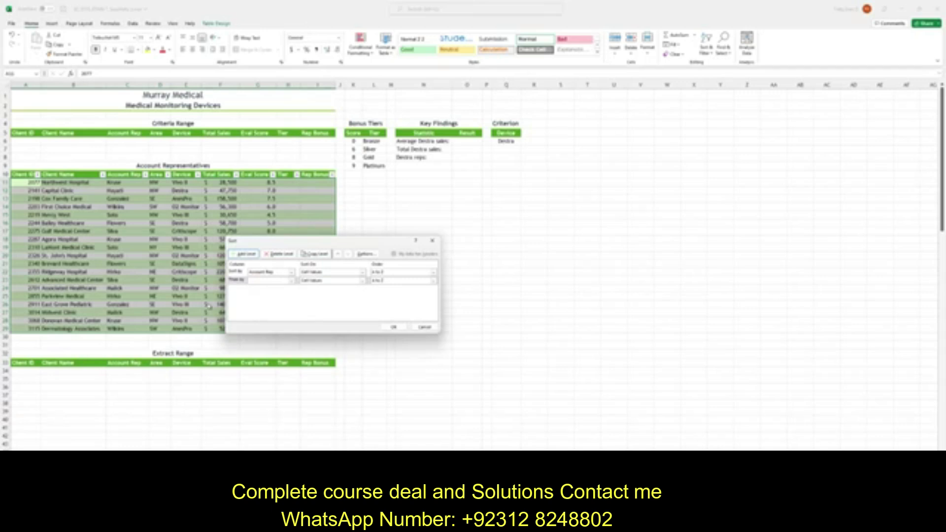
click(292, 281)
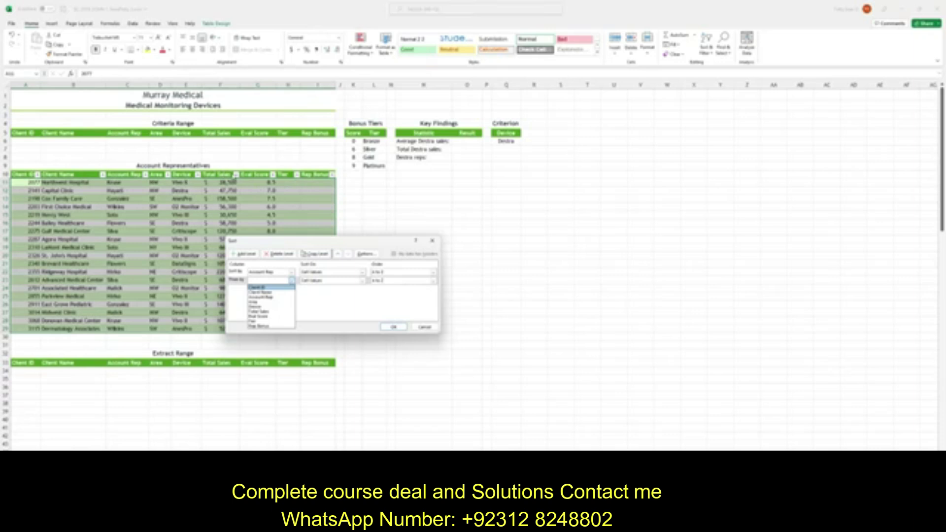
click(261, 313)
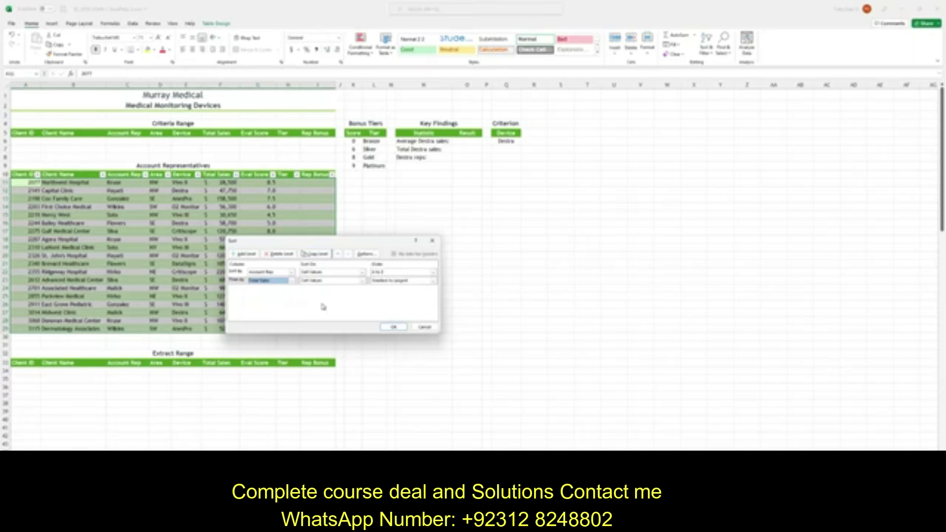
click(411, 285)
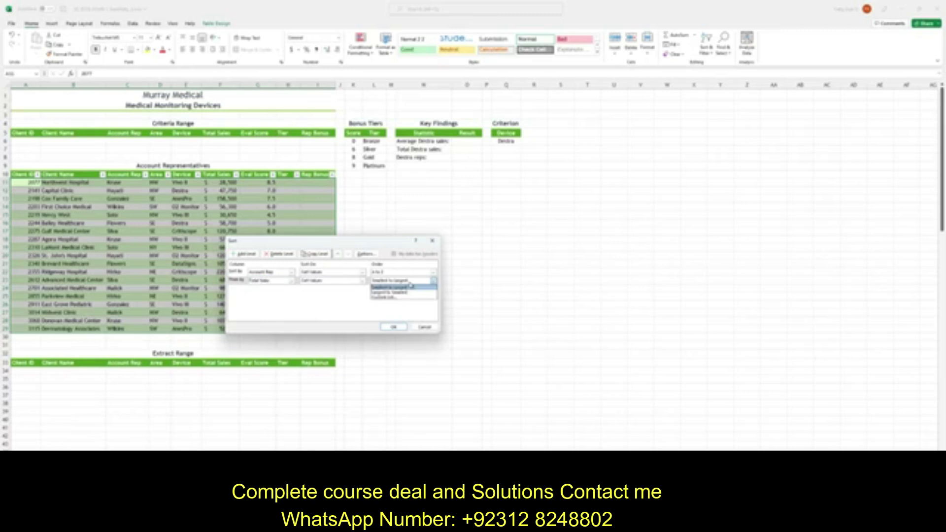
click(411, 294)
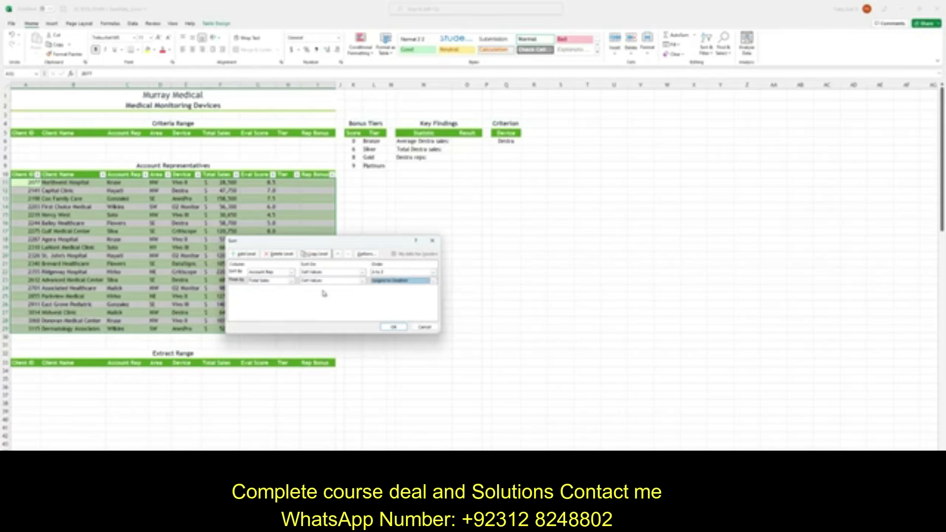